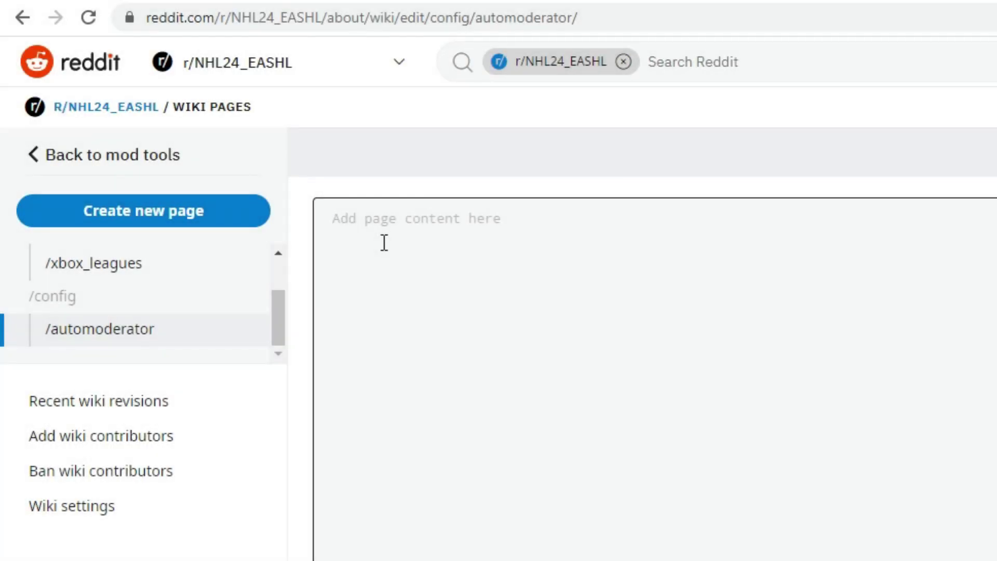
Add a submission rule that comments 'Join our discord!' followed by the pasted Discord invite link
{"action": "type", "text": "---"}
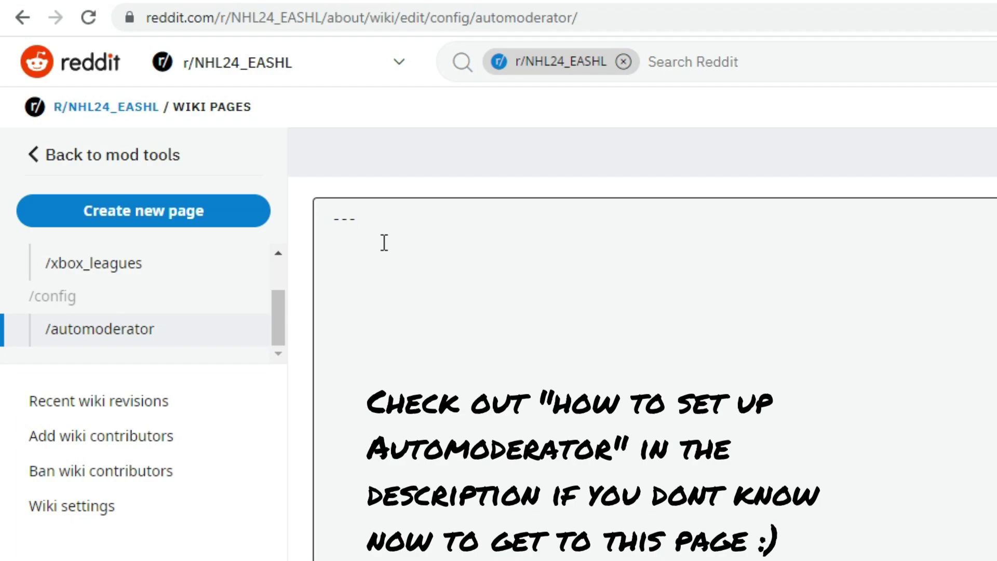
{"action": "type", "text": "type: submission"}
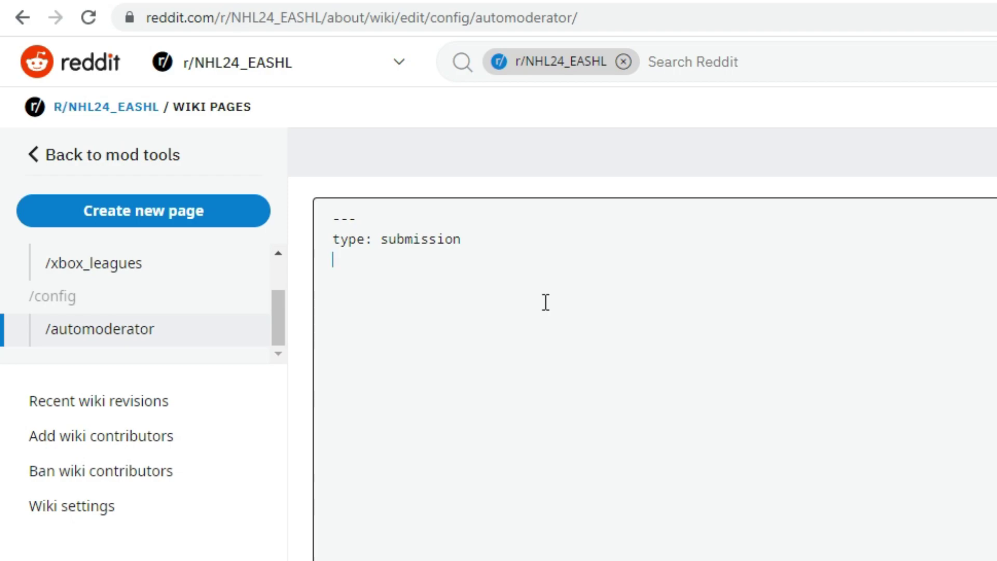
{"action": "type", "text": "comment: Join"}
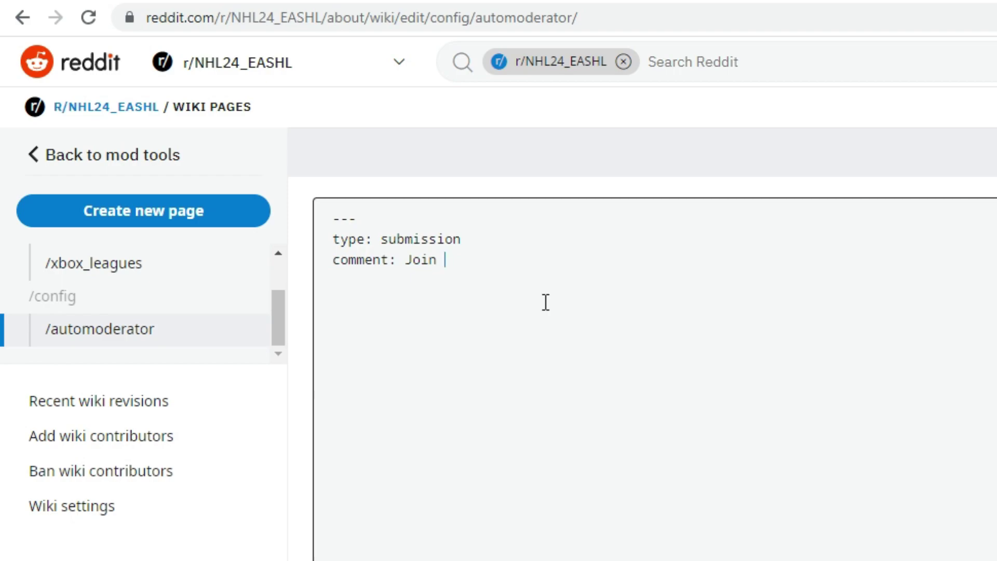
{"action": "type", "text": " our discord"}
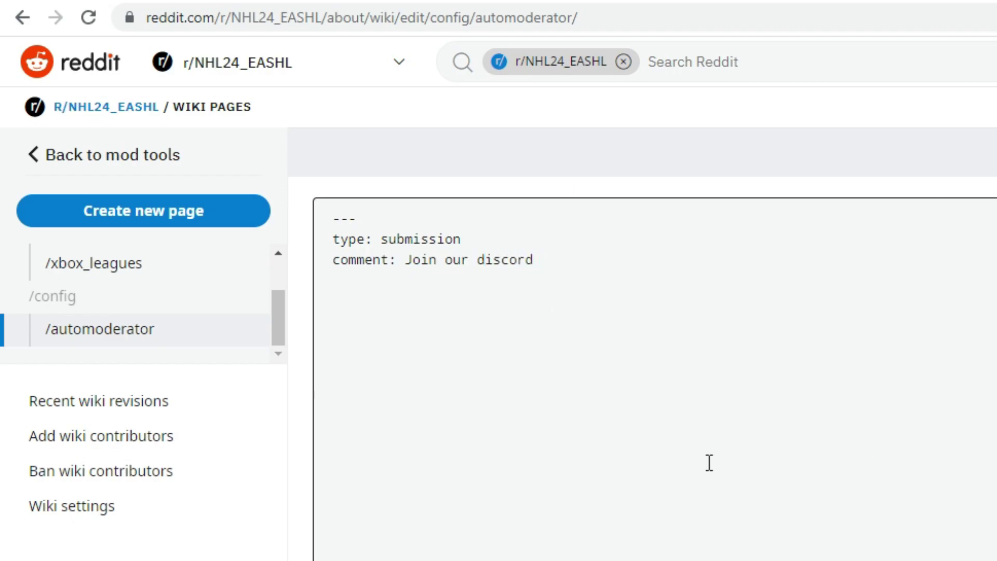
{"action": "type", "text": "https://discord.com/invite/emhUsEj"}
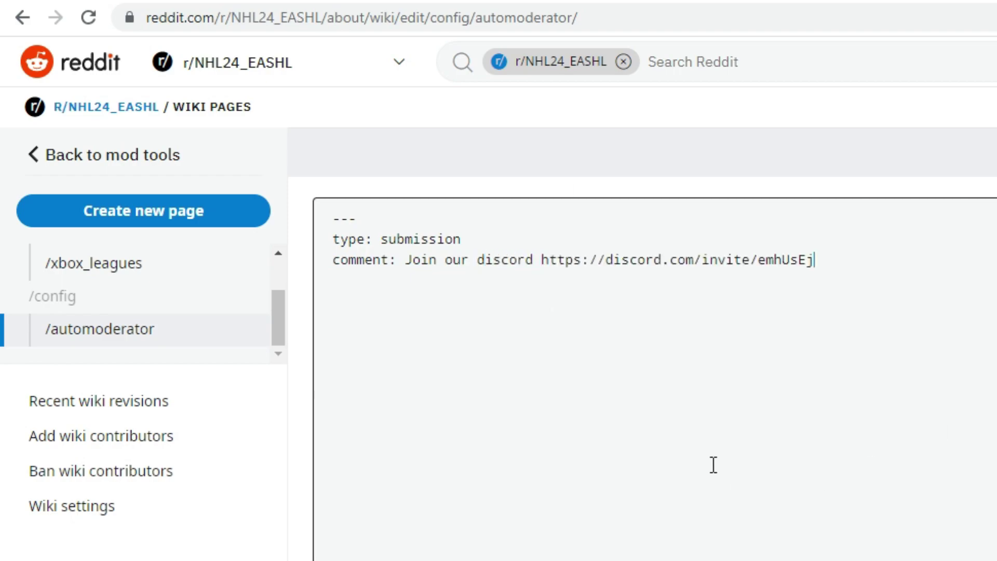
{"action": "left_click", "coordinate": [533, 260]}
{"action": "type", "text": "!"}
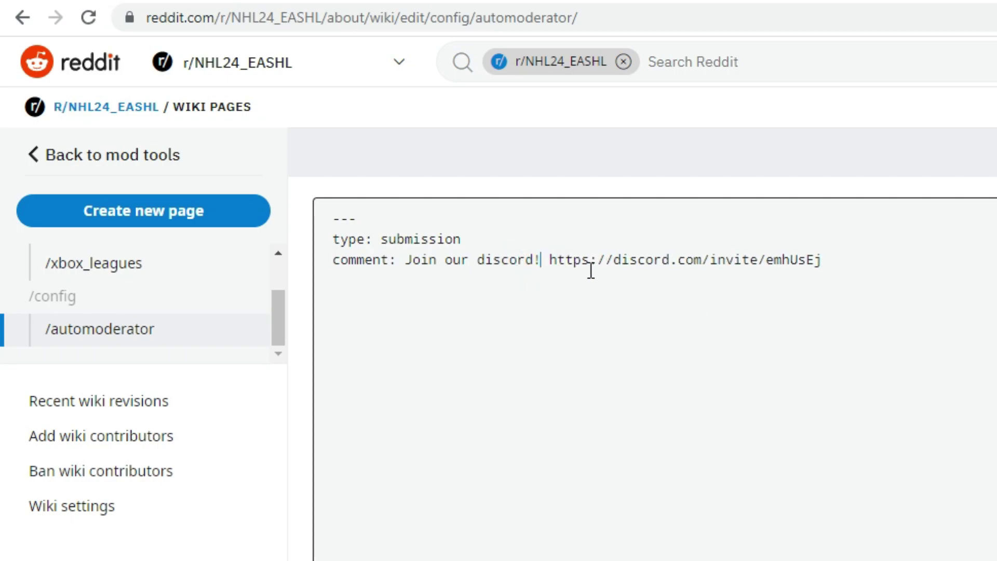
{"action": "left_click", "coordinate": [880, 261]}
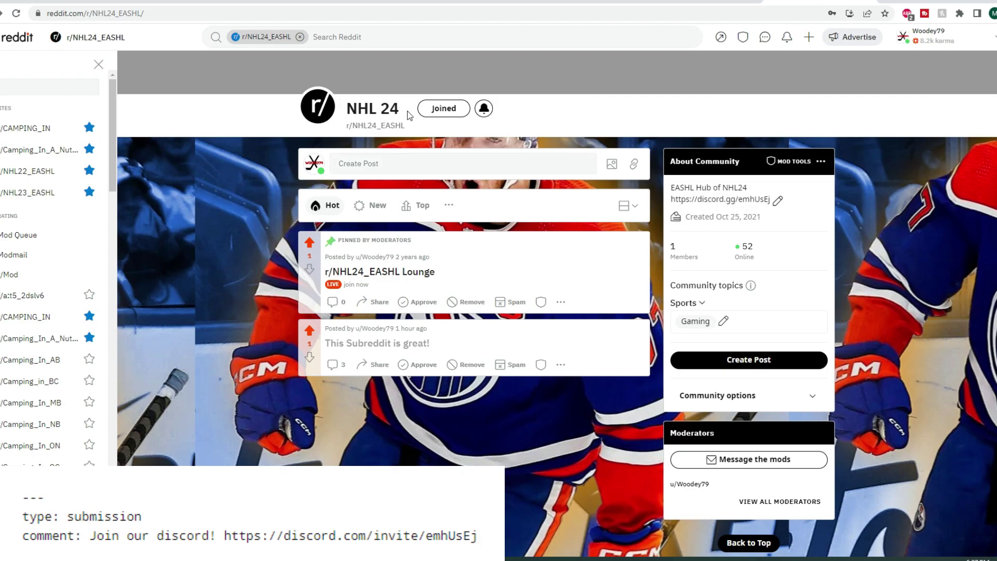
Publish a test post titled 'Autmod will comment on this post'
{"action": "left_click", "coordinate": [367, 169]}
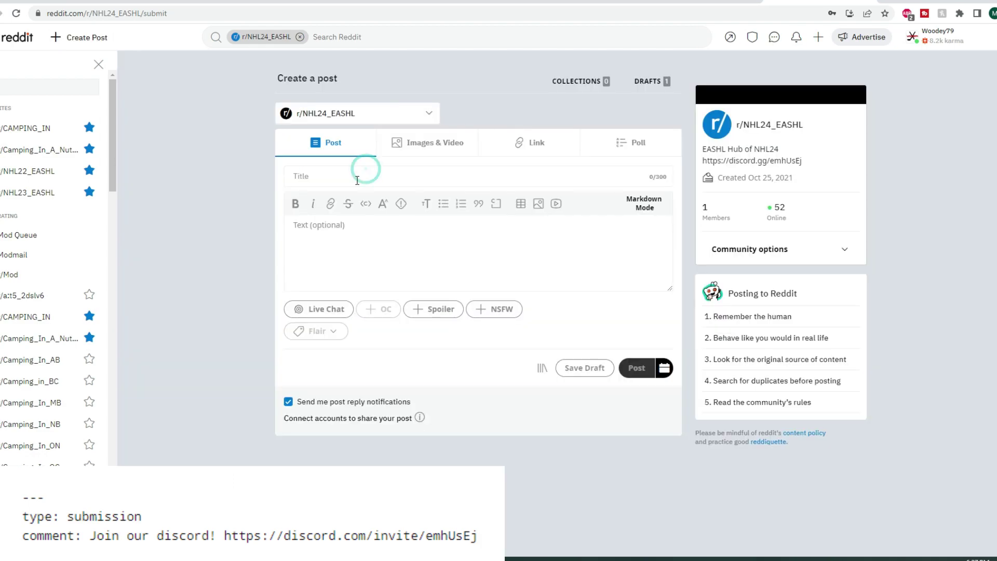
{"action": "left_click", "coordinate": [339, 180]}
{"action": "type", "text": "Autmo"}
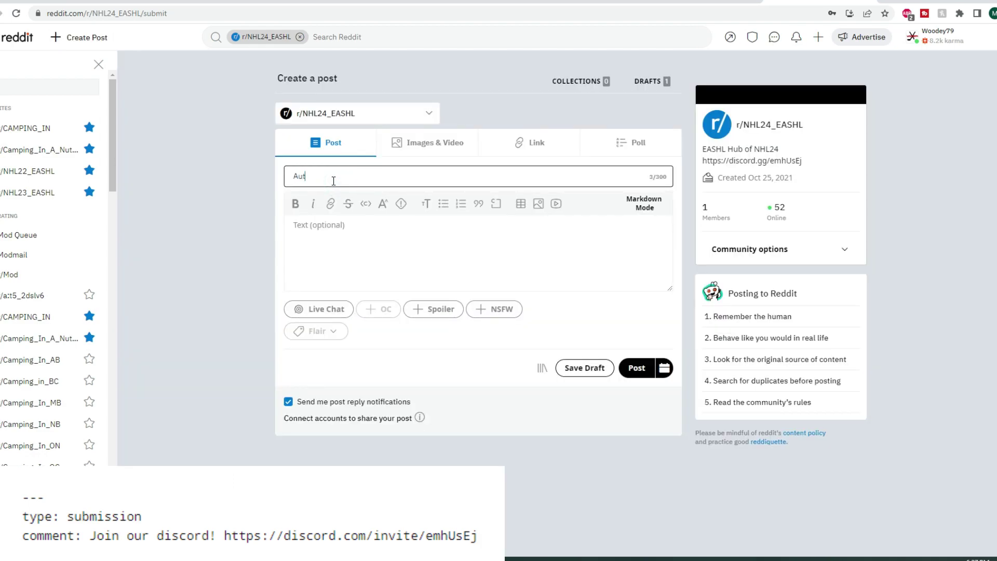
{"action": "type", "text": "d will comment on this post"}
{"action": "left_click", "coordinate": [636, 370]}
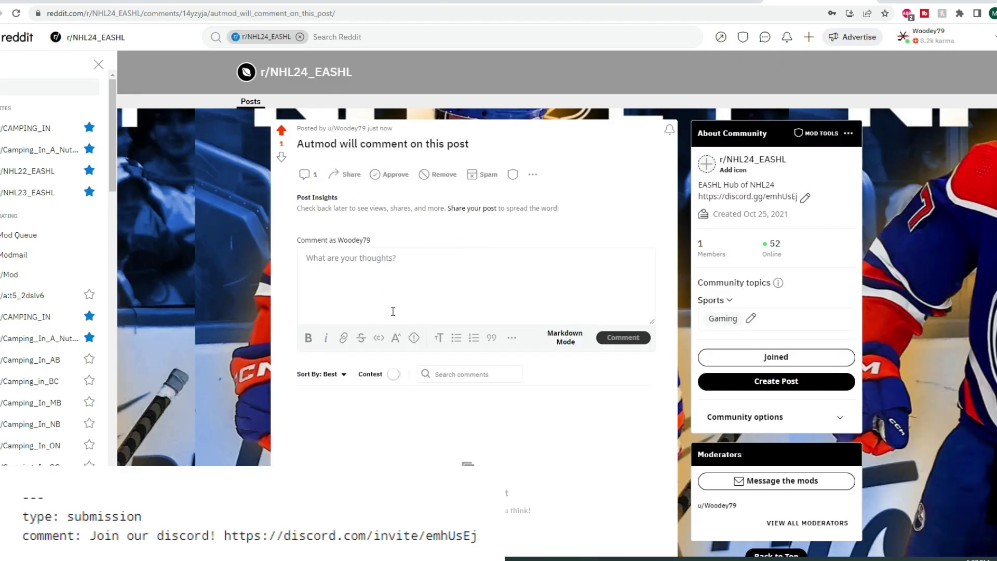
Reload the post and highlight AutoModerator's Discord reply
{"action": "scroll", "coordinate": [393, 311], "scroll_direction": "down", "scroll_amount": 1}
{"action": "key", "text": "F5"}
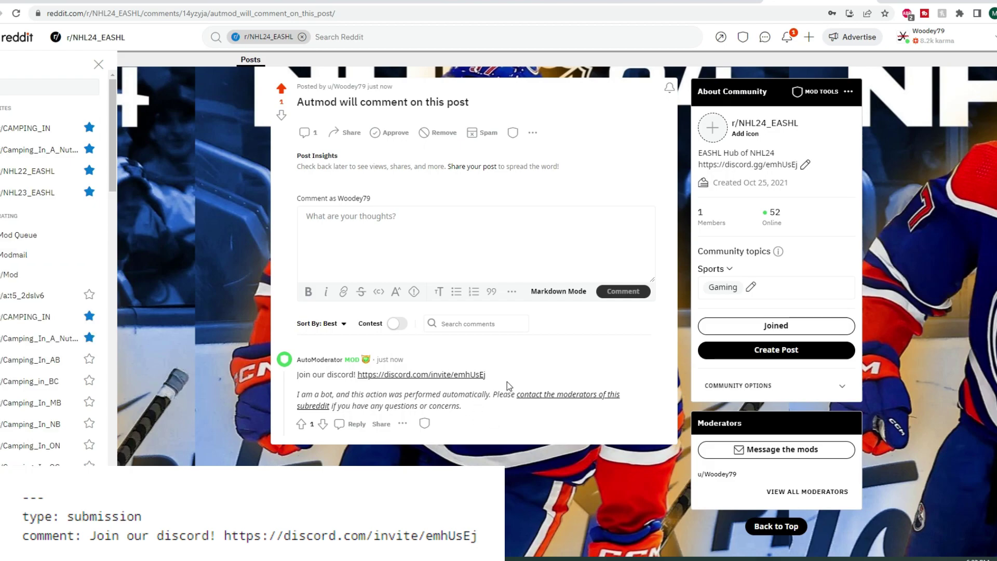
{"action": "left_click_drag", "start_coordinate": [507, 382], "coordinate": [275, 387]}
{"action": "left_click", "coordinate": [274, 386]}
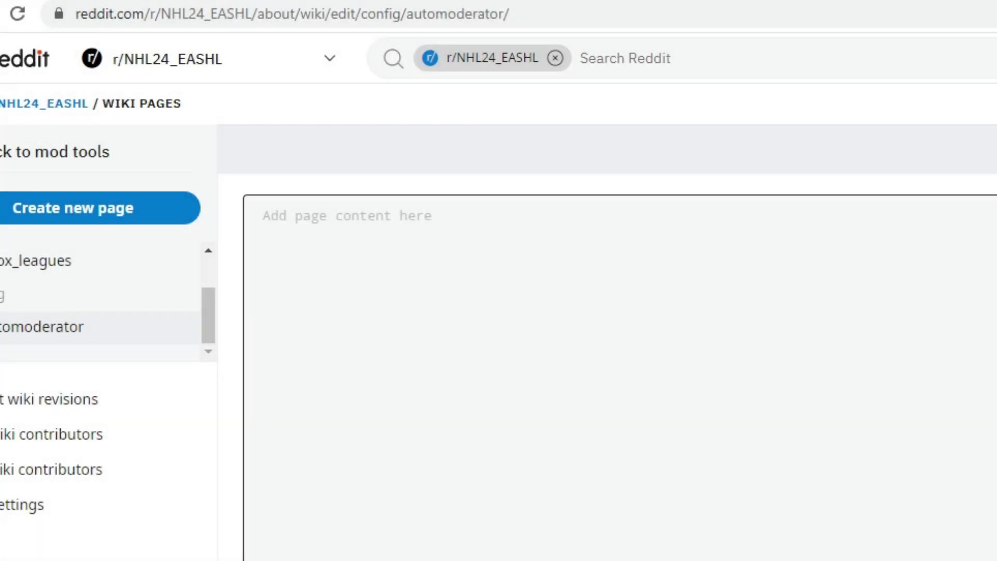
Add a '---' separated comment rule replying 'I will reply to ALL comments >;)'
{"action": "type", "text": "---"}
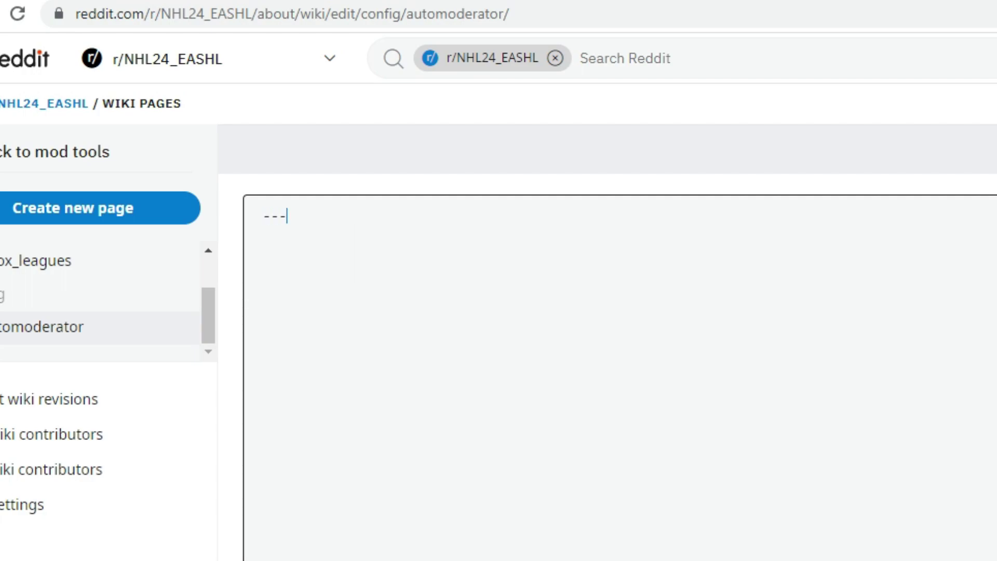
{"action": "key", "text": "Return"}
{"action": "type", "text": "type: comment"}
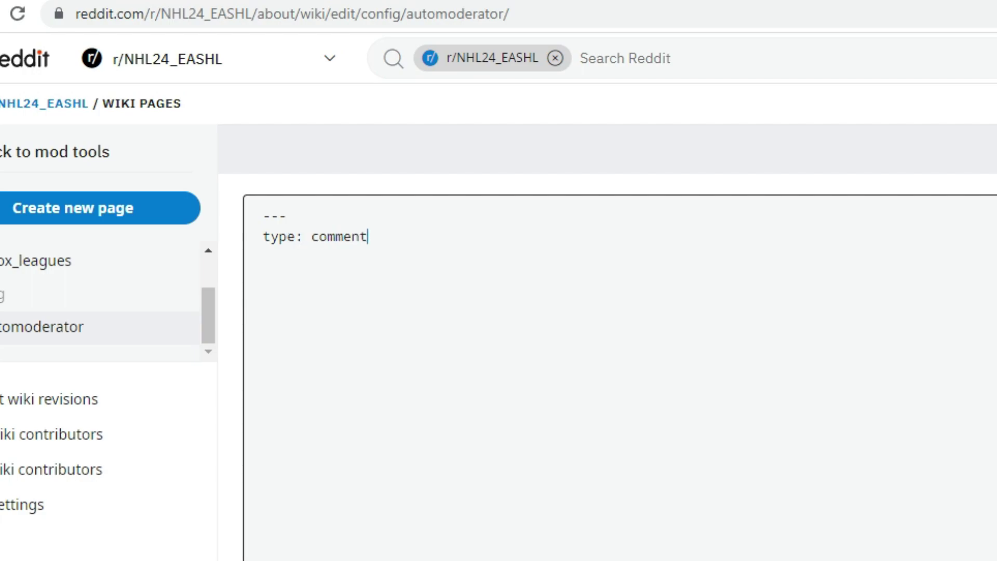
{"action": "key", "text": "Return"}
{"action": "type", "text": "comment: I wil"}
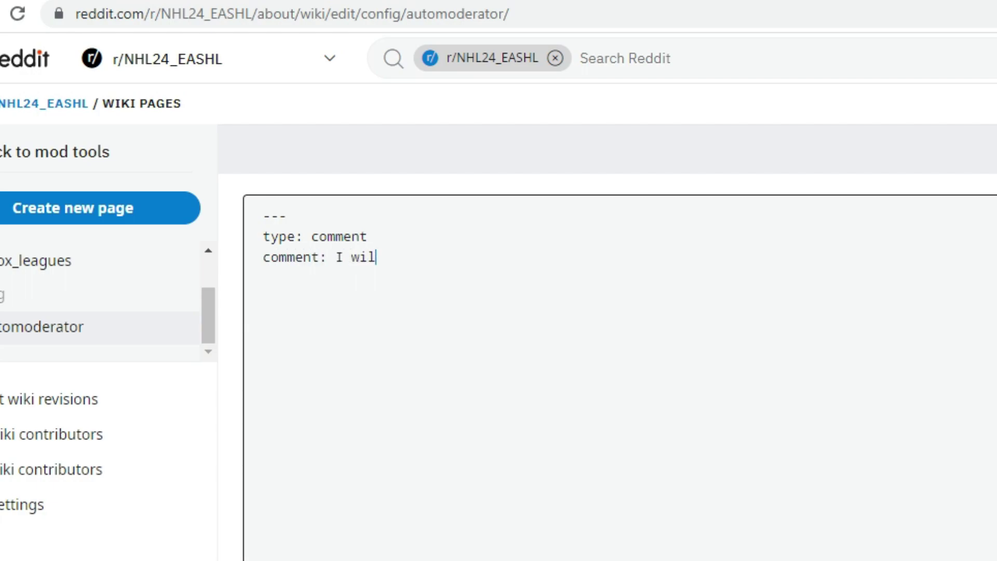
{"action": "type", "text": "l reply to ALL co"}
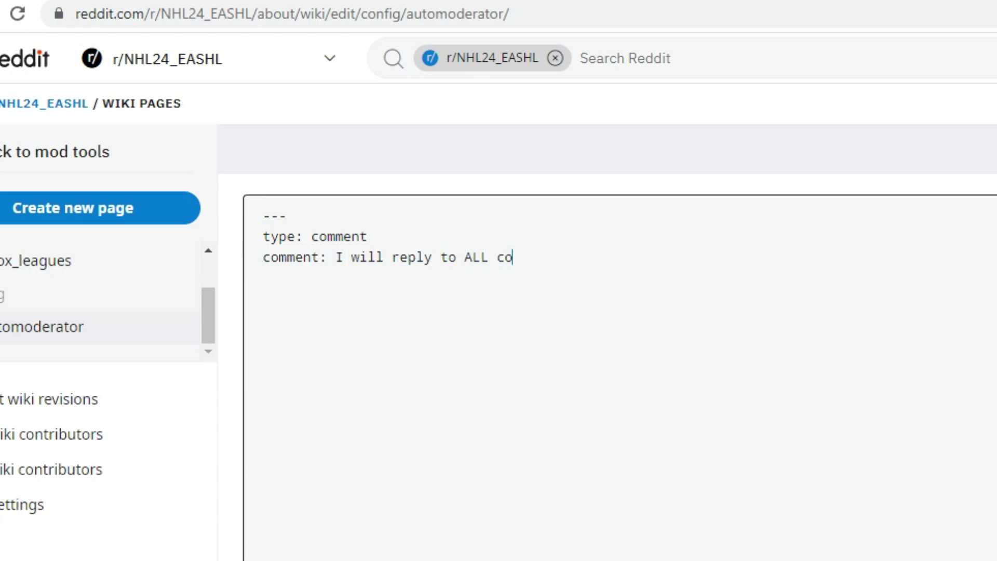
{"action": "type", "text": "mments >;)"}
Insert 'comment_locked: true' below the 'type: comment' line
{"action": "left_click", "coordinate": [369, 236]}
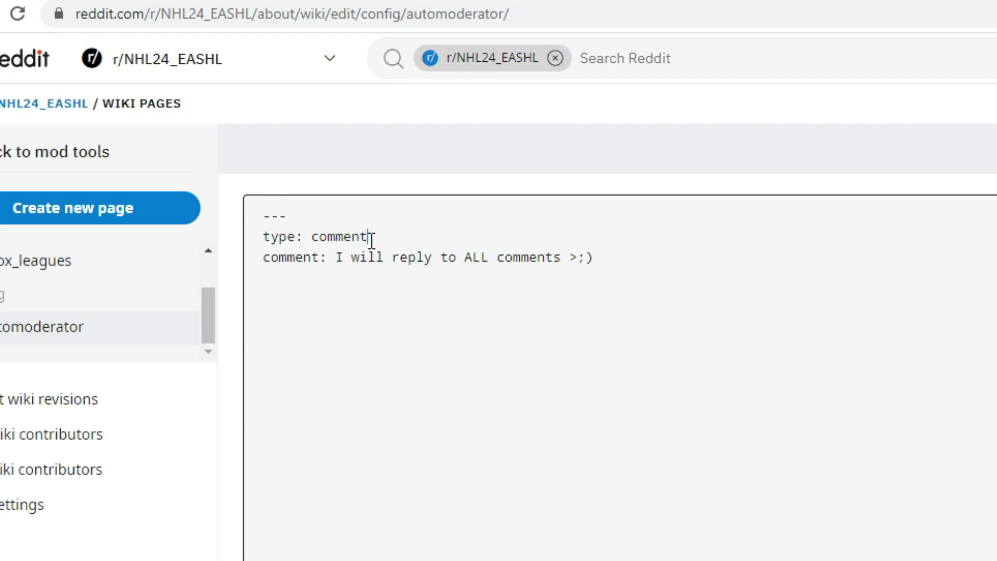
{"action": "key", "text": "Return"}
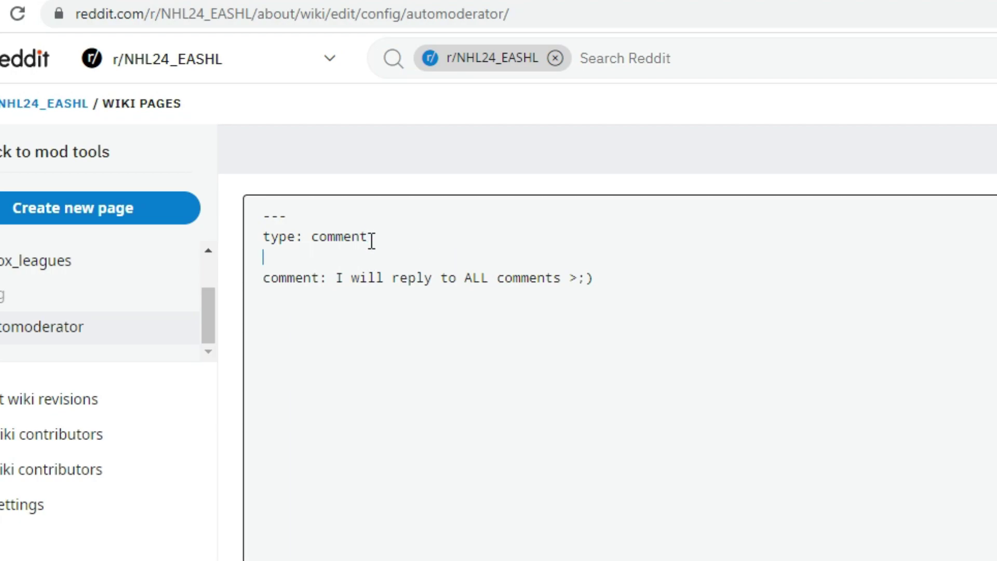
{"action": "type", "text": "comment_locked: tr"}
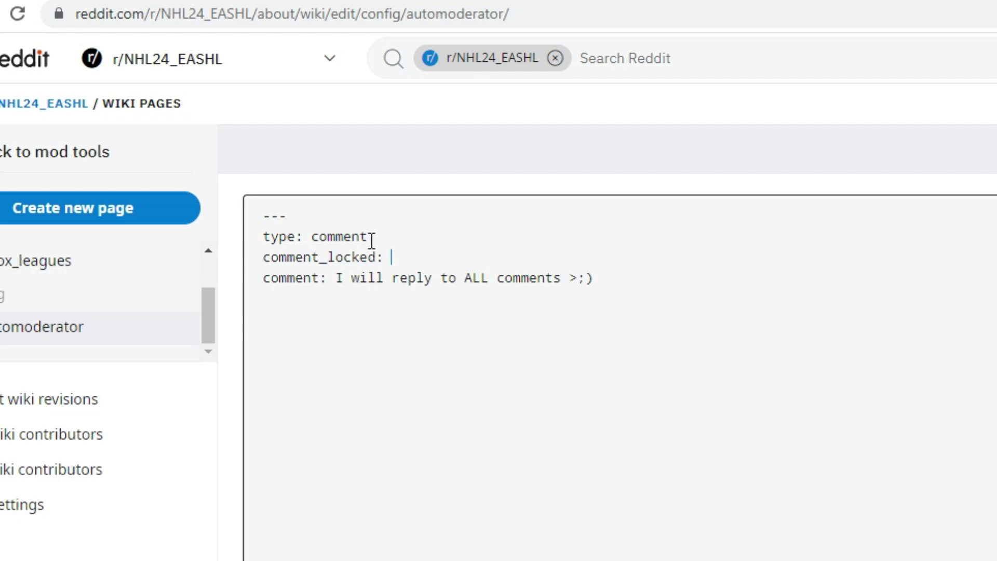
{"action": "type", "text": "ue"}
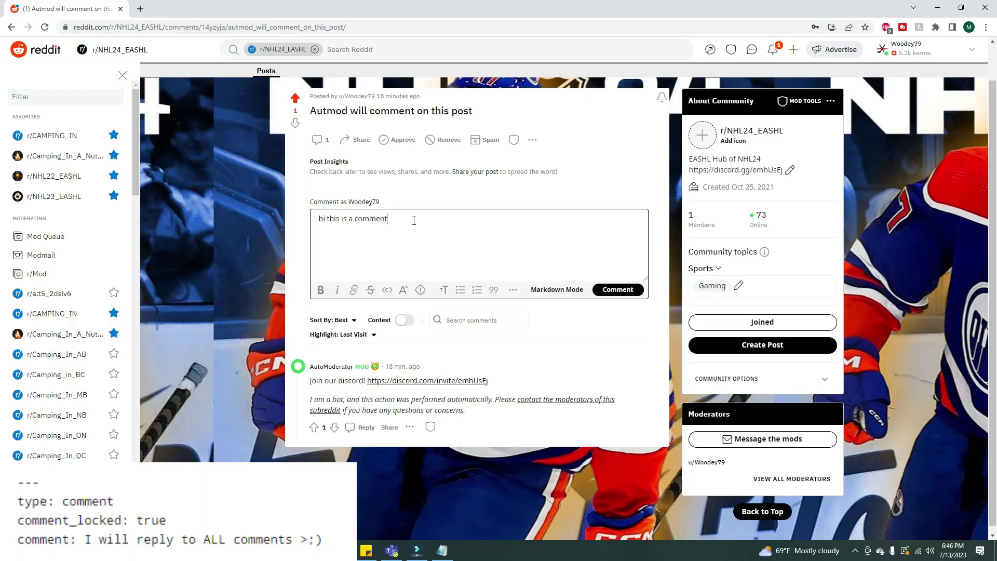
Post two test comments, including 'this is not going to be locked', reloading to see AutoModerator's replies
{"action": "left_click", "coordinate": [414, 220]}
{"action": "left_click", "coordinate": [597, 289]}
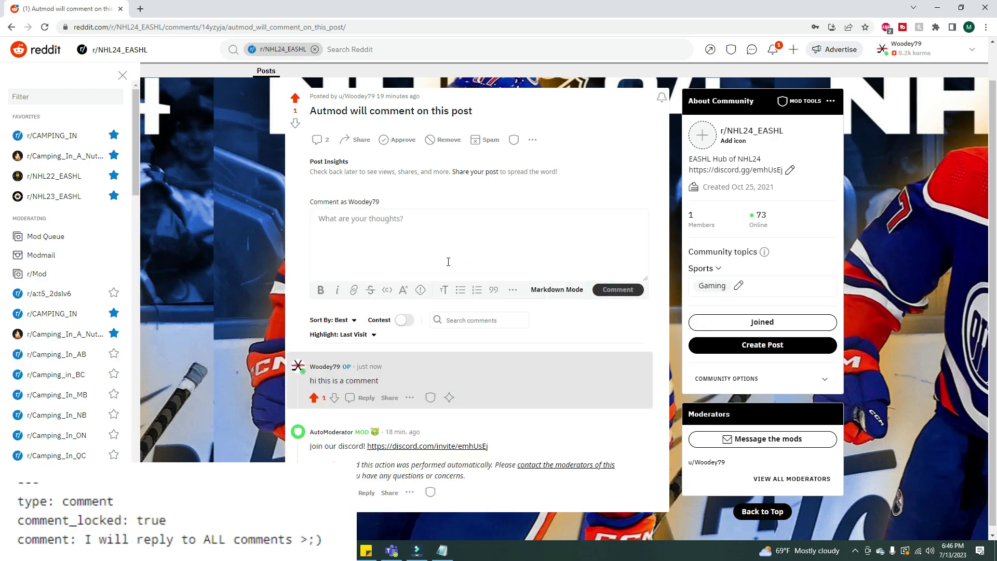
{"action": "left_click", "coordinate": [44, 28]}
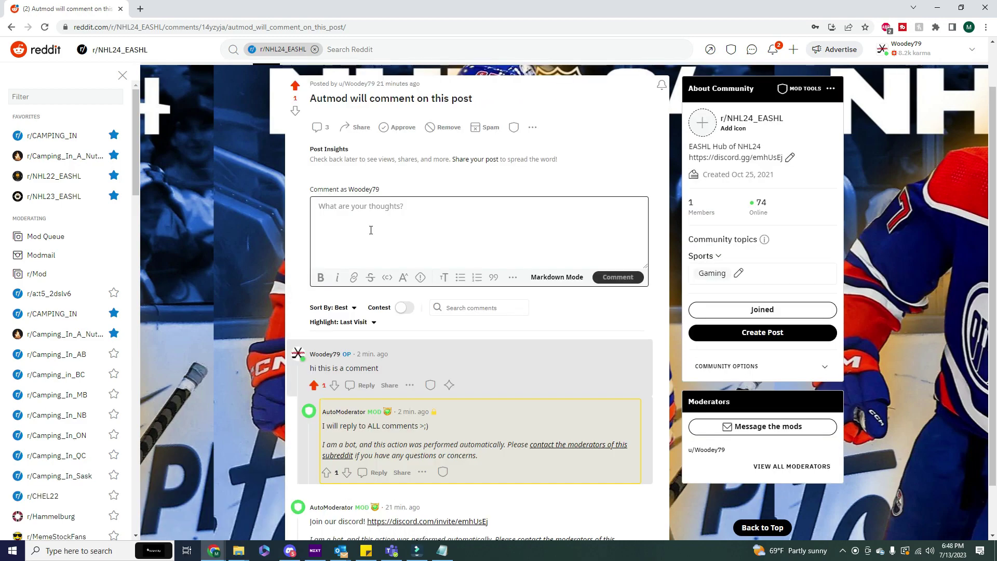
{"action": "type", "text": "this i"}
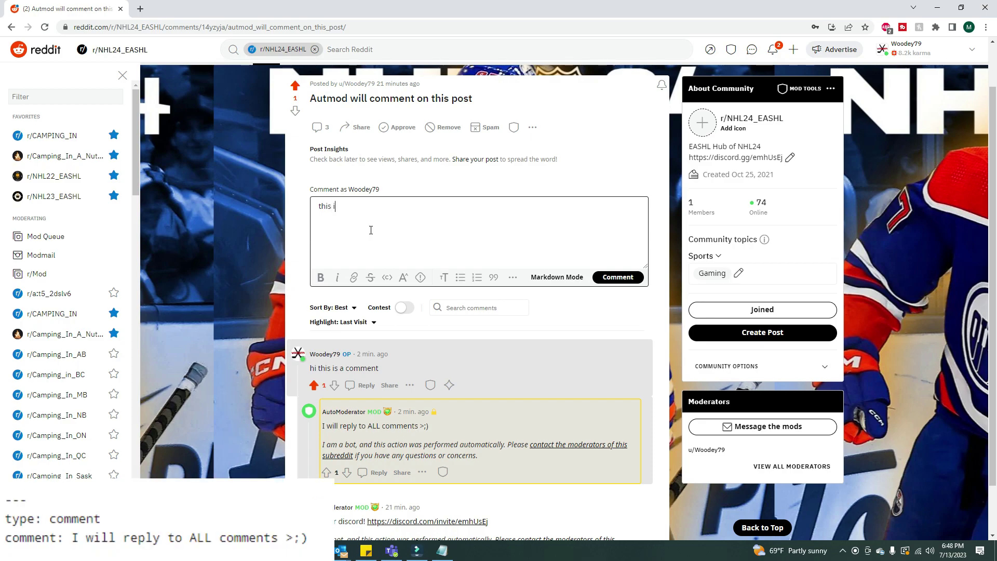
{"action": "type", "text": "s not going to be locked"}
{"action": "left_click", "coordinate": [623, 277]}
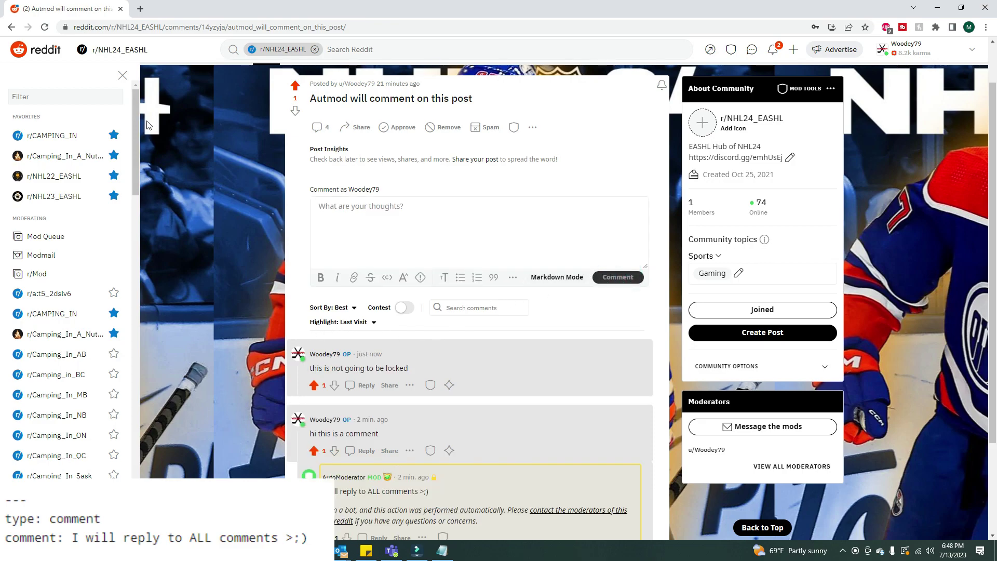
{"action": "left_click", "coordinate": [45, 27]}
{"action": "scroll", "coordinate": [276, 239], "scroll_direction": "down", "scroll_amount": 3}
{"action": "scroll", "coordinate": [306, 275], "scroll_direction": "down", "scroll_amount": 2}
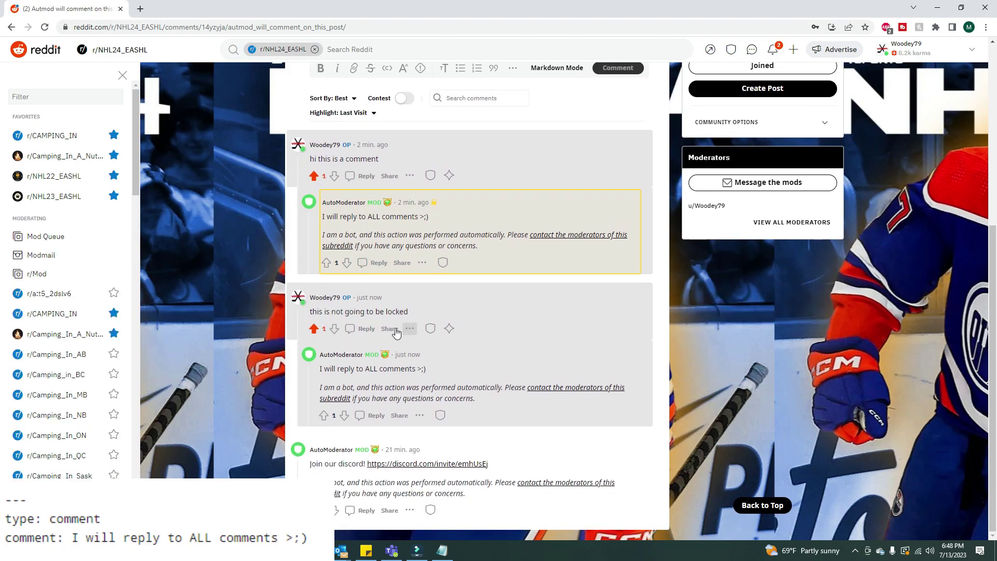
Reply 'hi' to both AutoModerator comments
{"action": "left_click", "coordinate": [373, 415]}
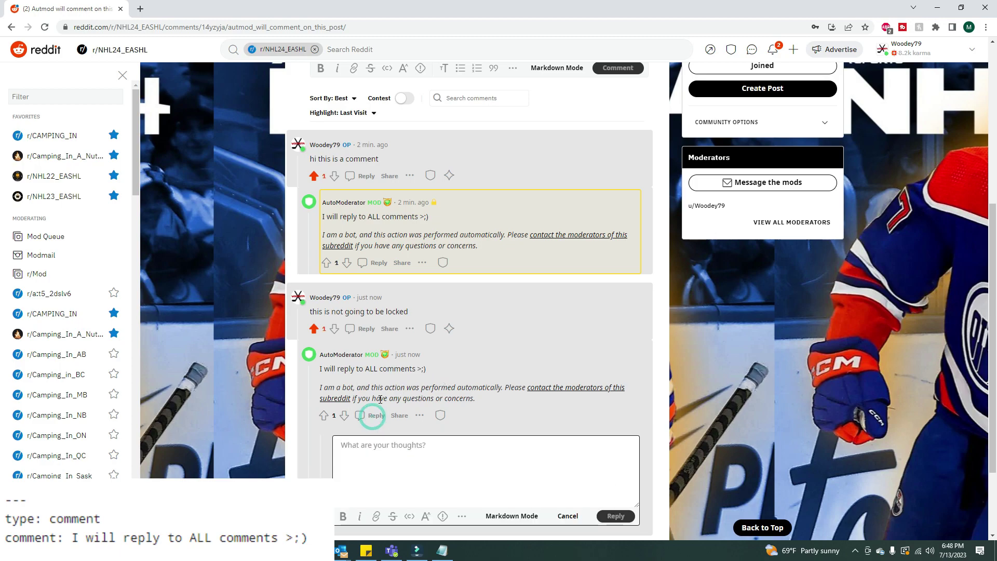
{"action": "type", "text": "hi"}
{"action": "left_click", "coordinate": [616, 515]}
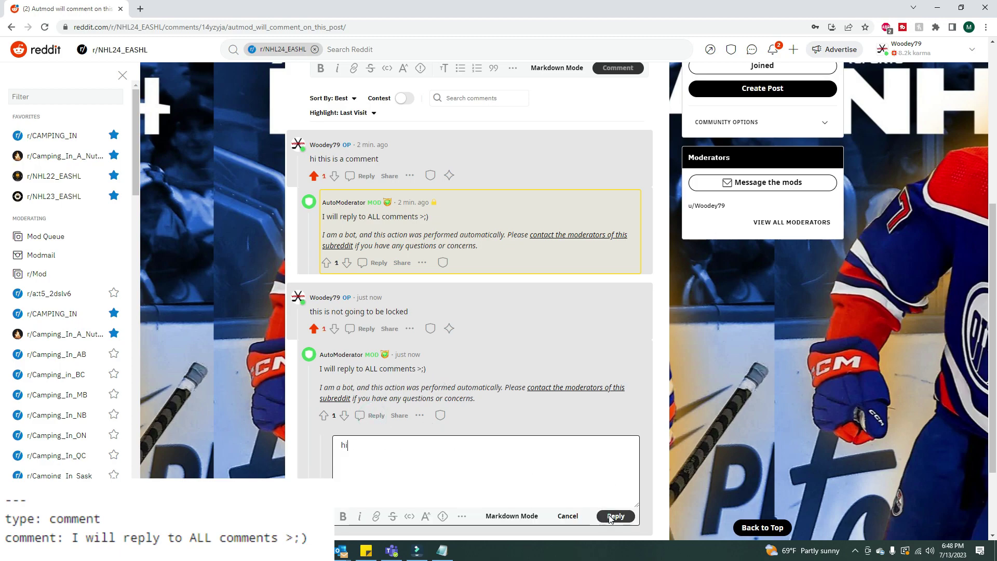
{"action": "scroll", "coordinate": [418, 312], "scroll_direction": "down", "scroll_amount": 1}
{"action": "left_click", "coordinate": [371, 210]}
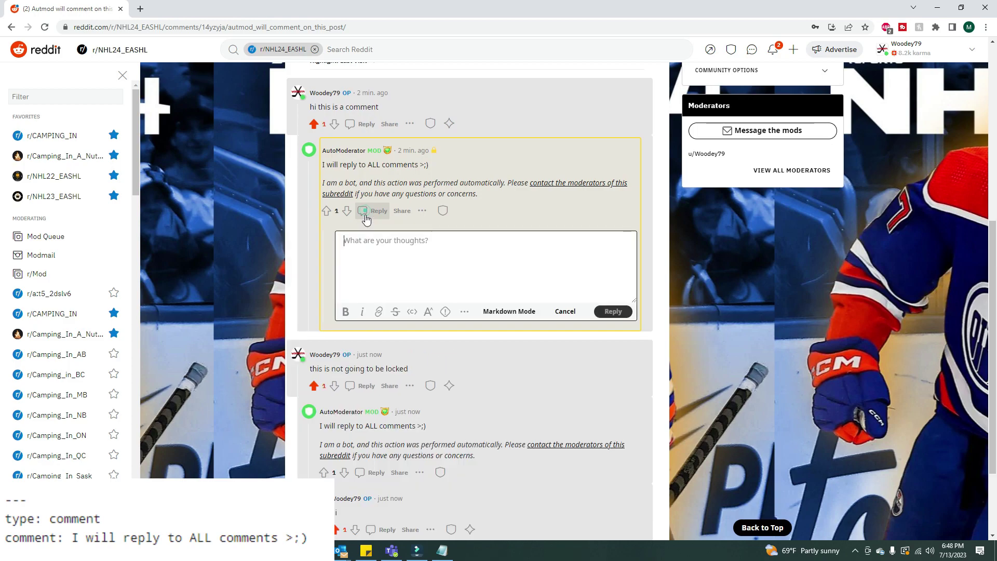
{"action": "type", "text": "hi"}
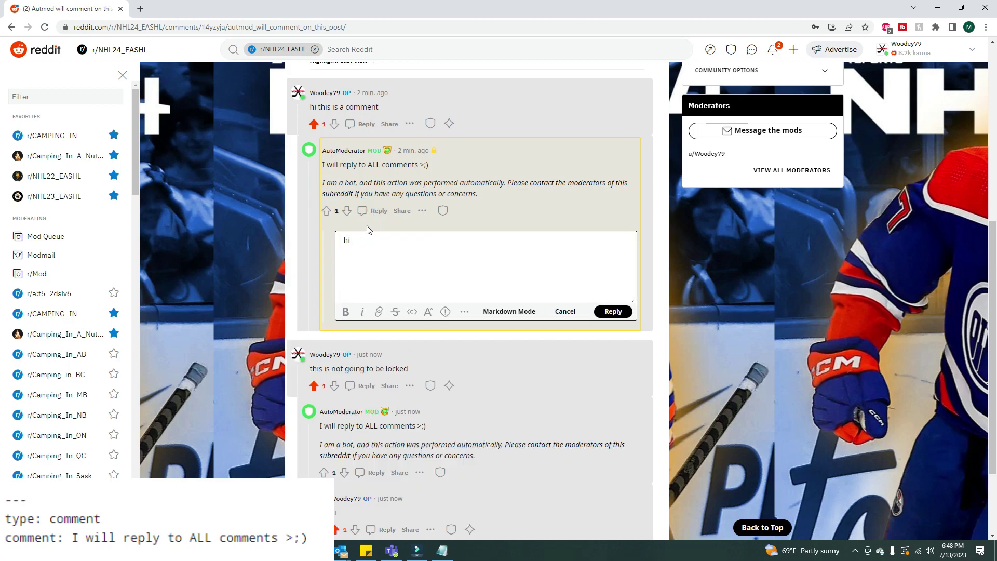
{"action": "left_click", "coordinate": [613, 311]}
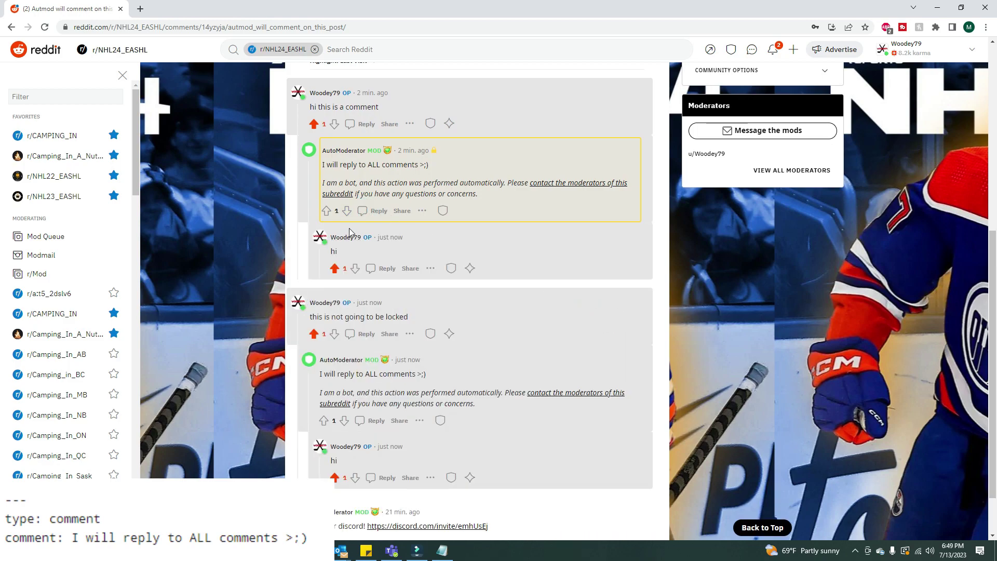